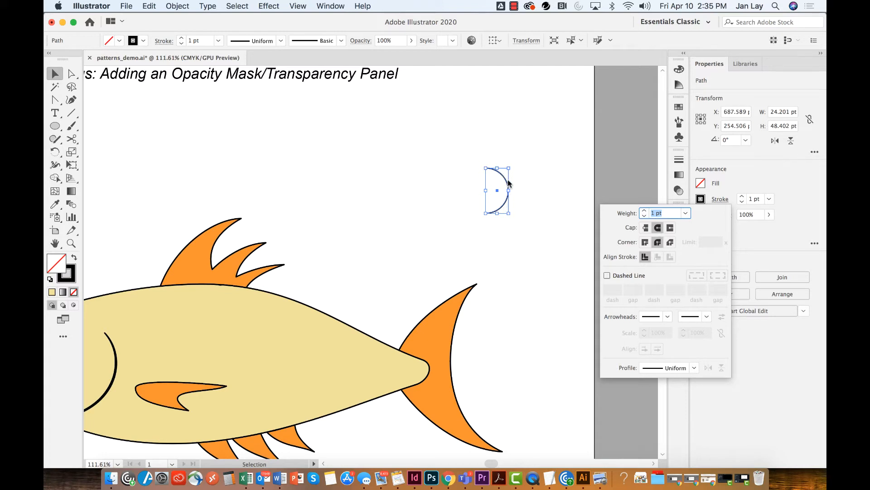
Step: Apply the lens-shaped width profile with tapered ends to the half-circle path and set its stroke weight to 4 pt
click(281, 43)
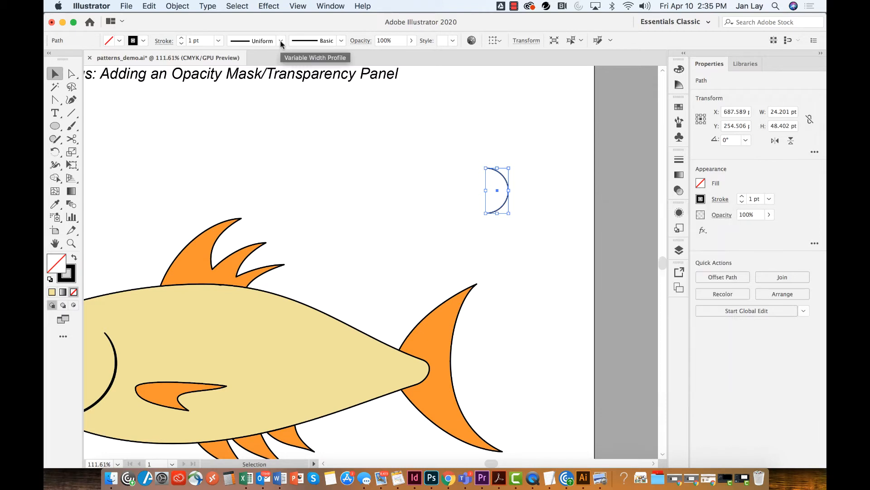
click(282, 40)
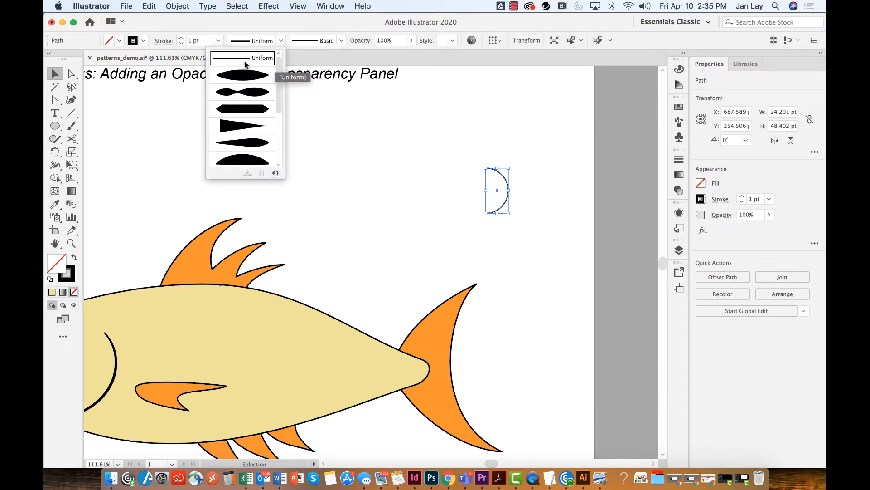
click(243, 76)
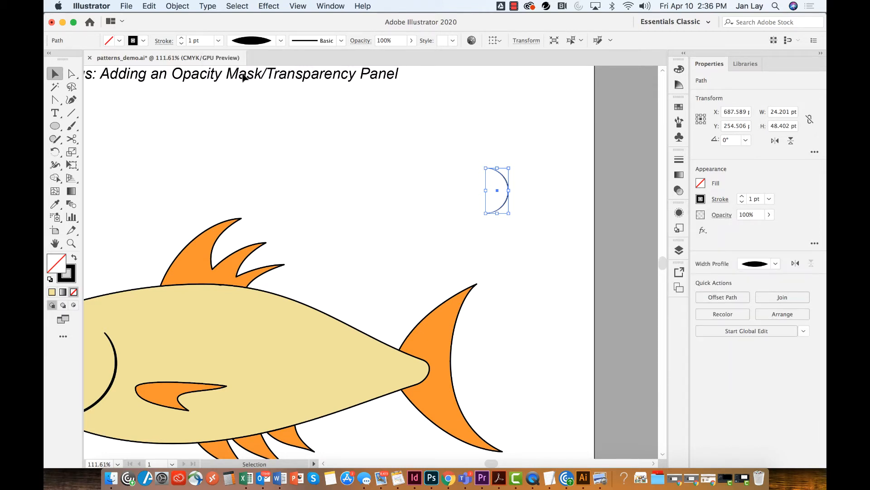
click(181, 38)
click(180, 39)
click(181, 39)
click(519, 232)
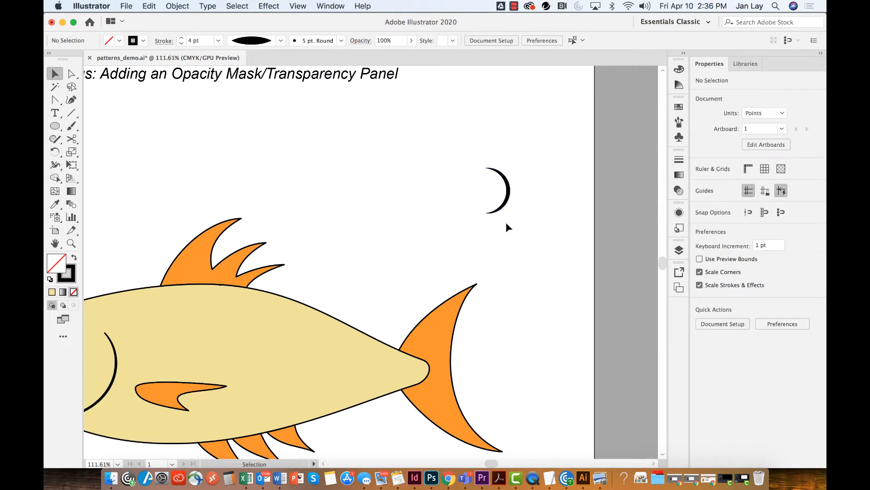
Step: Save the tapered half-circle as a dynamic symbol named "scale"
click(508, 190)
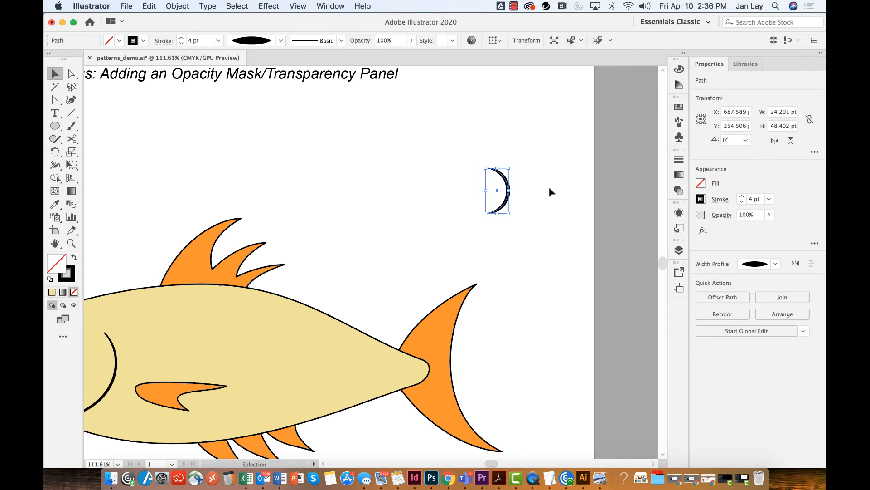
click(679, 137)
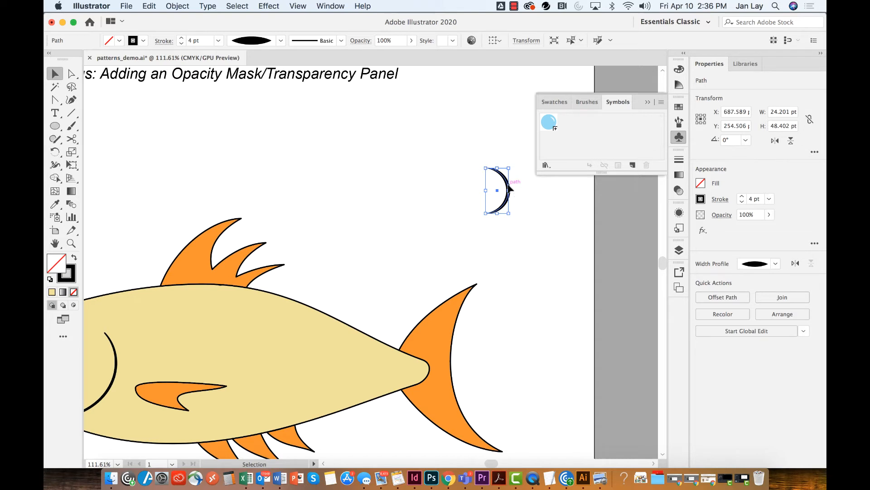
drag(508, 188, 570, 124)
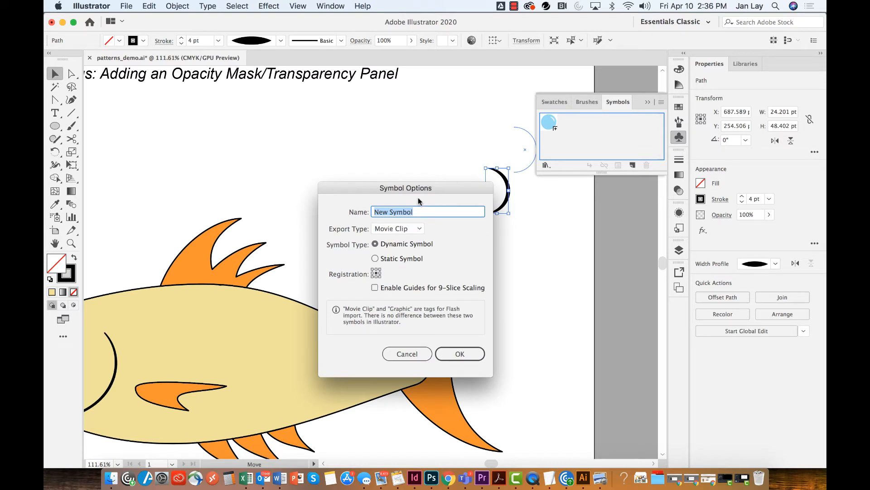
text(scale)
click(467, 352)
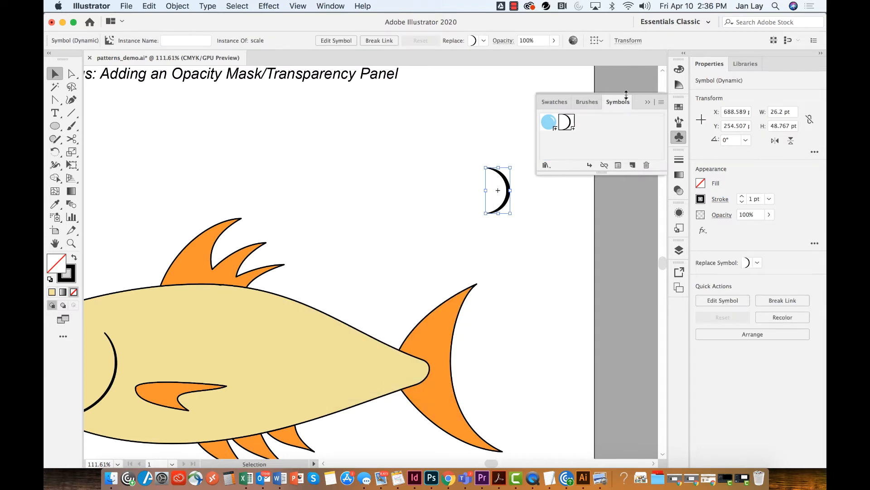
click(647, 101)
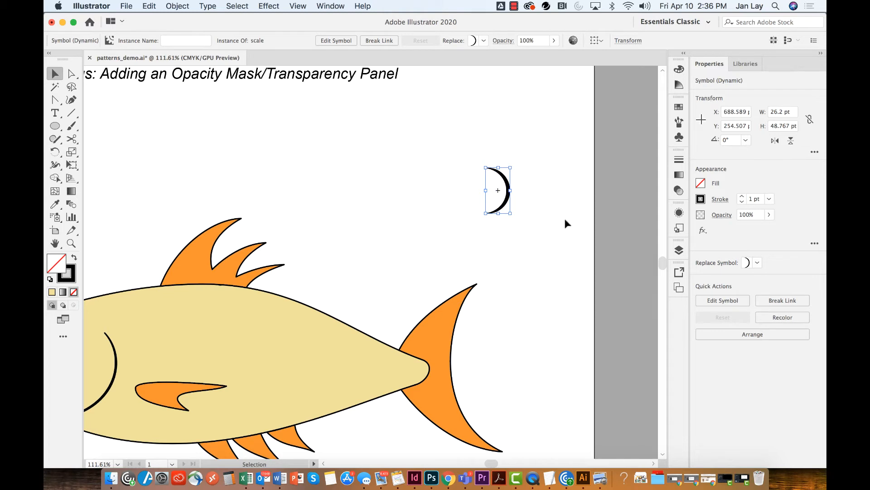
Step: Make a new pattern from the scale symbol and name it "scales"
click(175, 7)
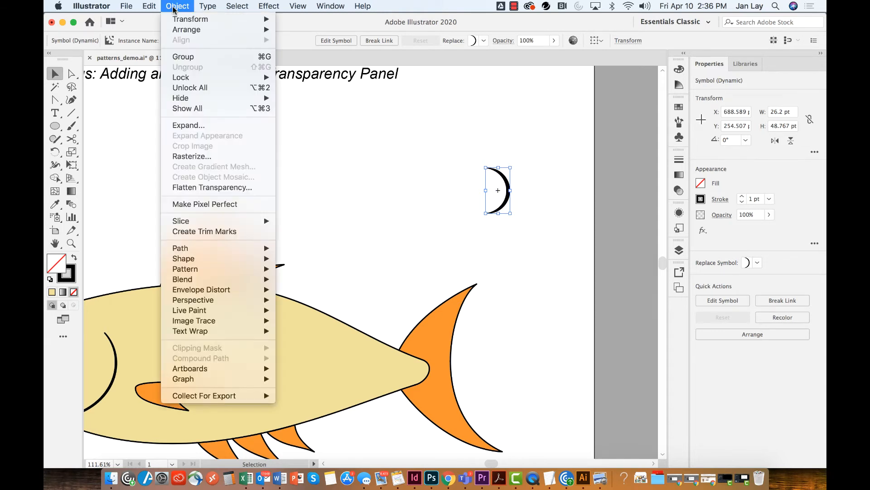
mouse_move(212, 271)
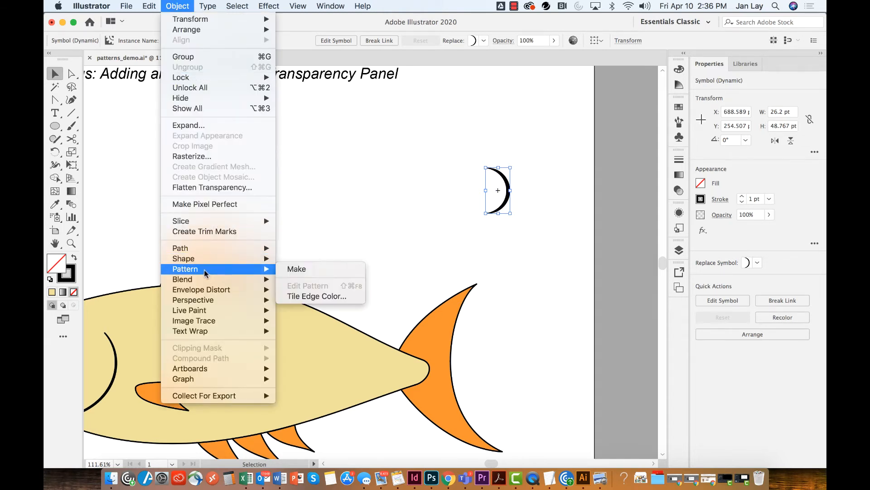
click(297, 269)
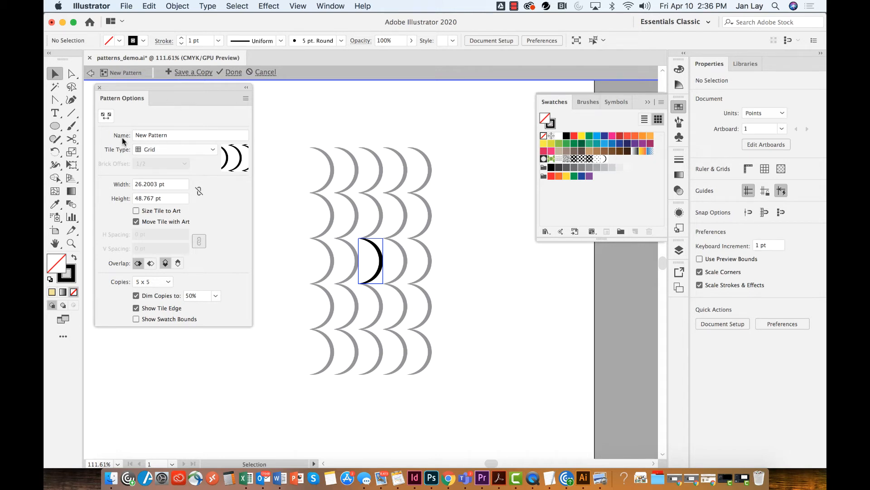
click(184, 136)
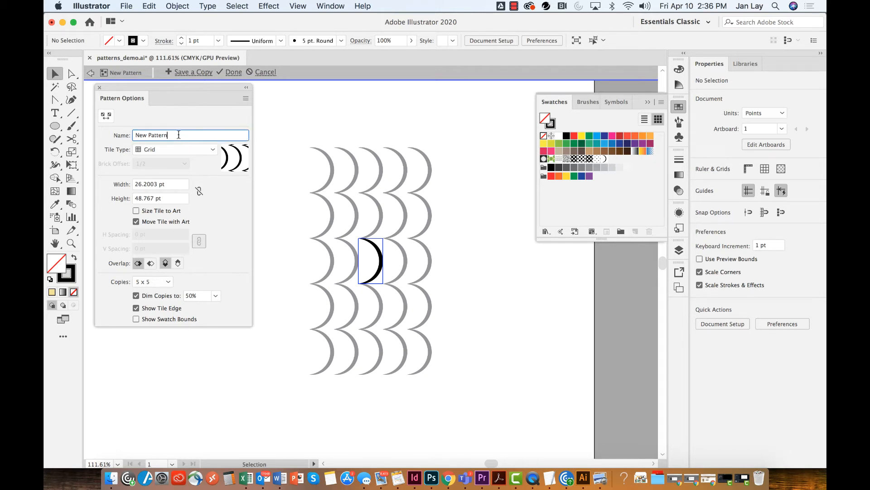
drag(178, 134, 135, 135)
text(scales)
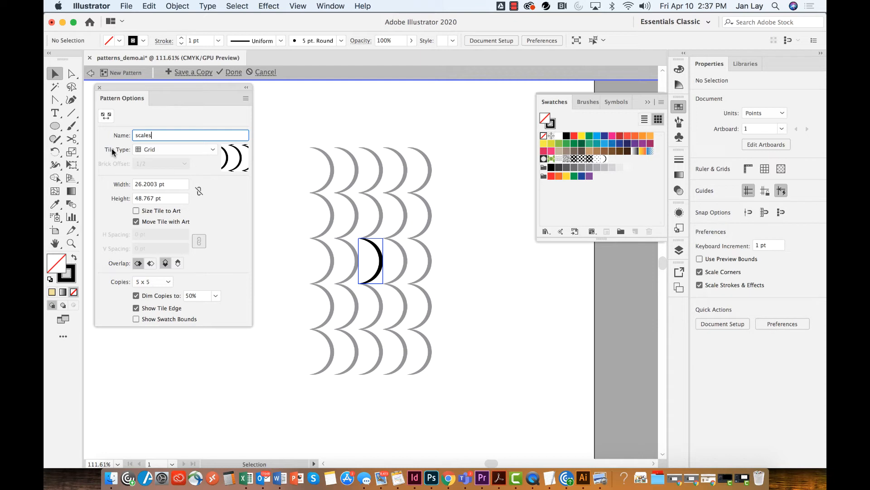
Step: Try the Brick by Row tile type, settle on Brick by Column for the scales pattern, and finish editing it
click(212, 151)
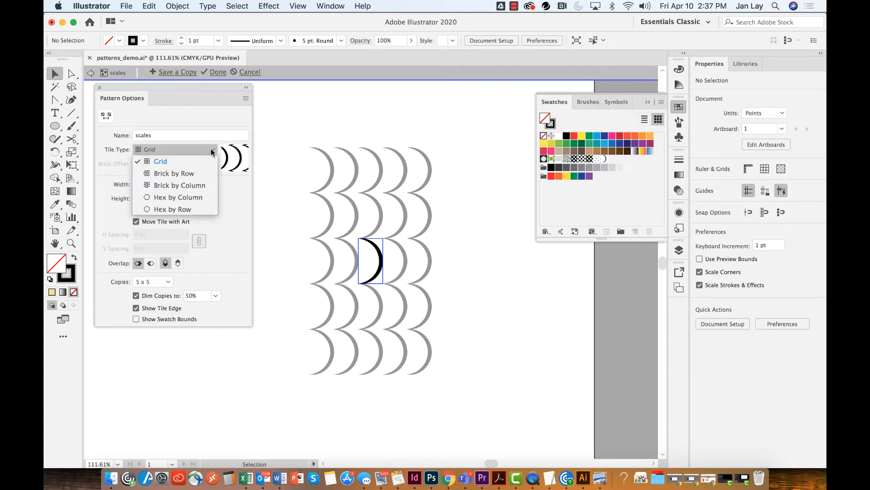
click(191, 175)
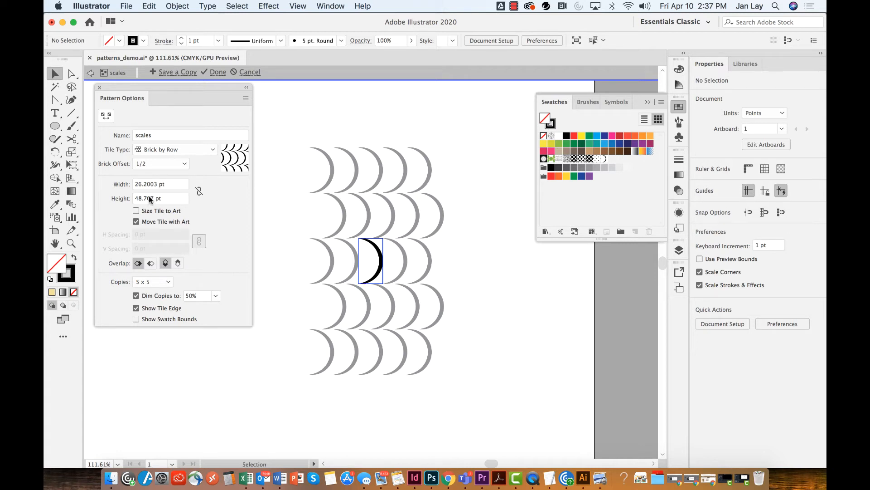
click(213, 150)
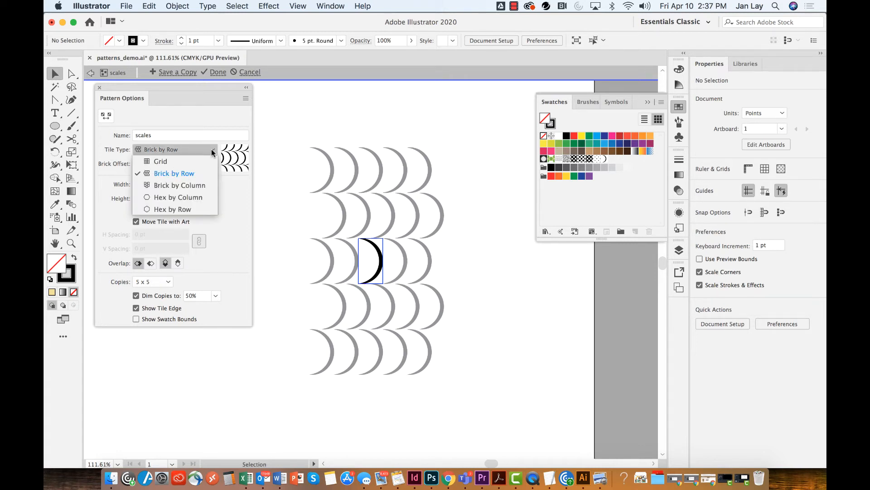
click(190, 186)
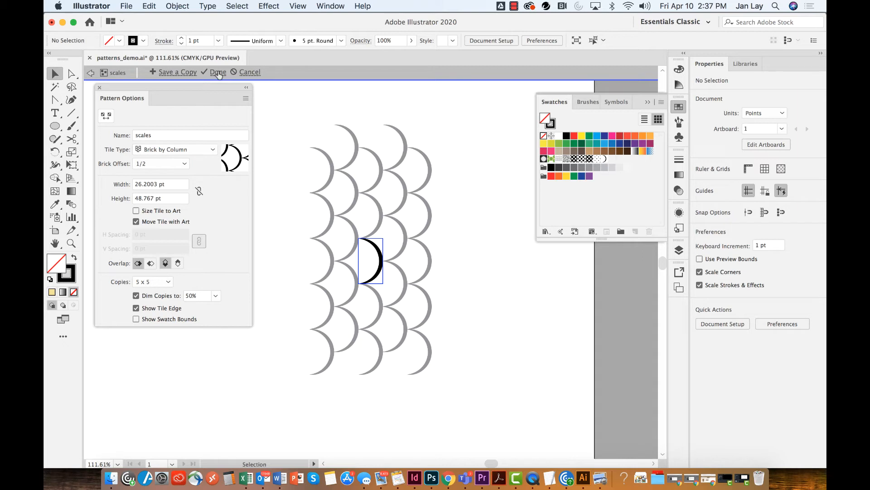
click(218, 72)
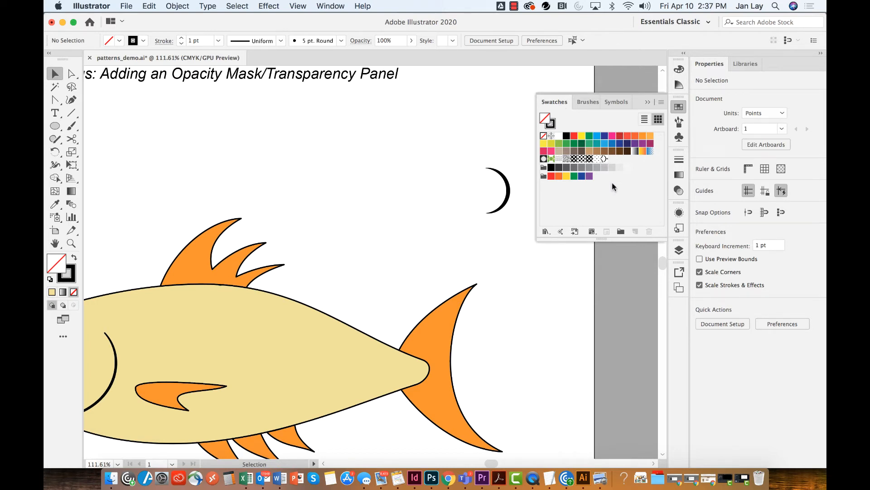
Step: Fill the fish body's "pattern" path in the fish layer with the scales pattern swatch and deselect it
click(679, 250)
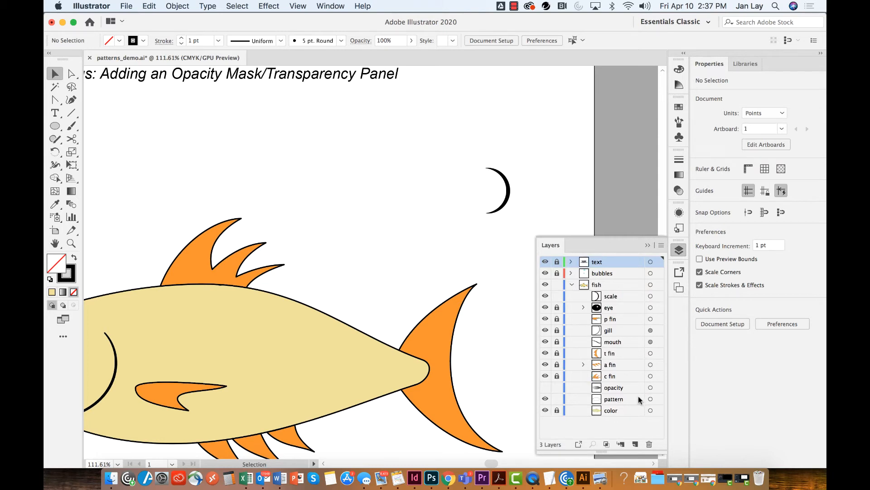
click(651, 399)
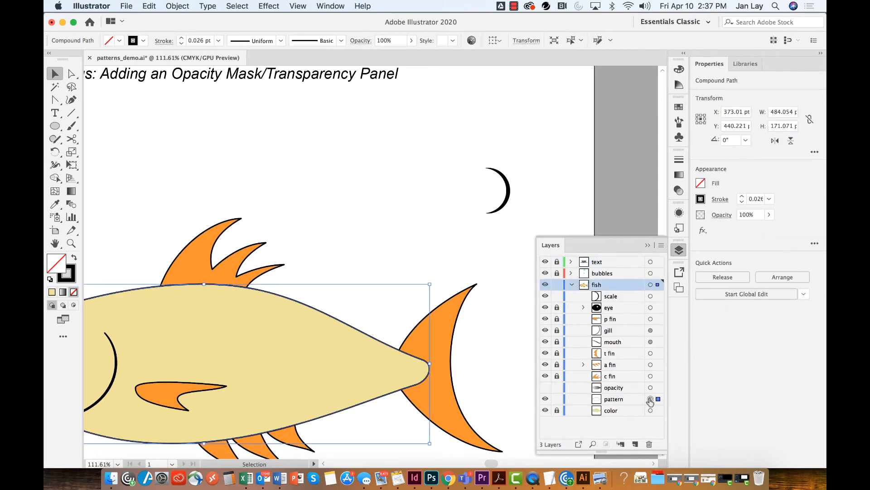
click(635, 400)
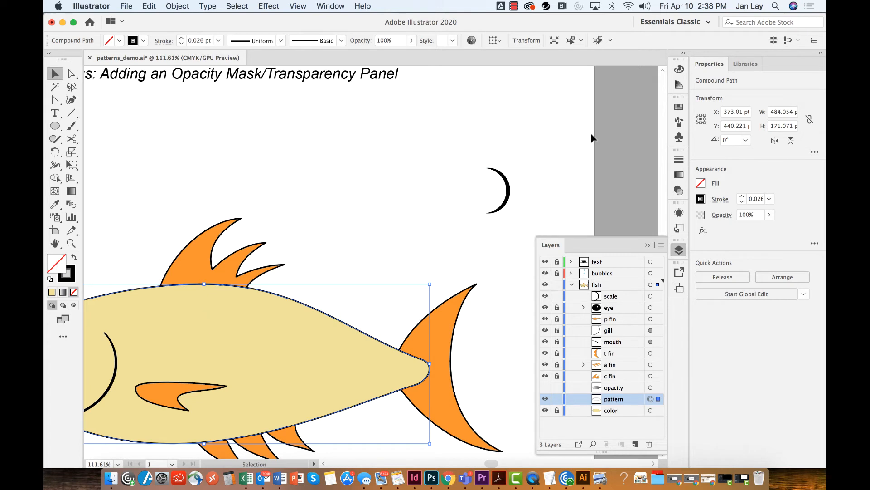
click(680, 109)
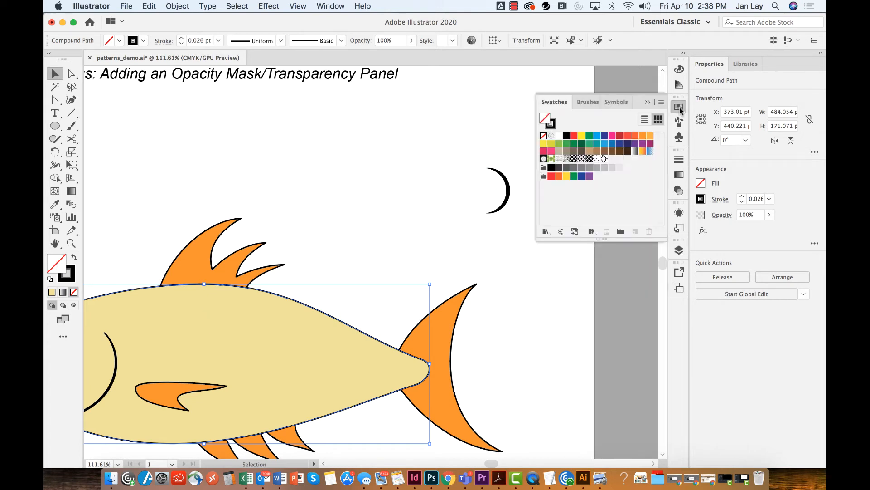
click(604, 158)
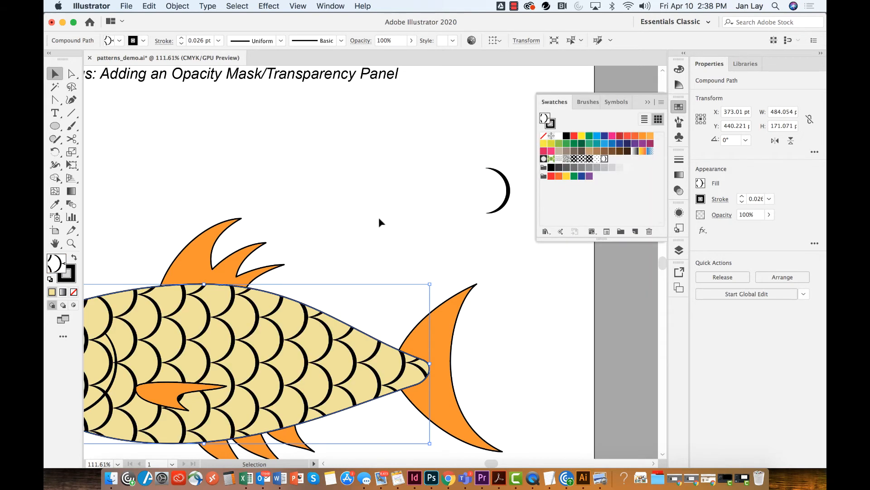
key(super+0)
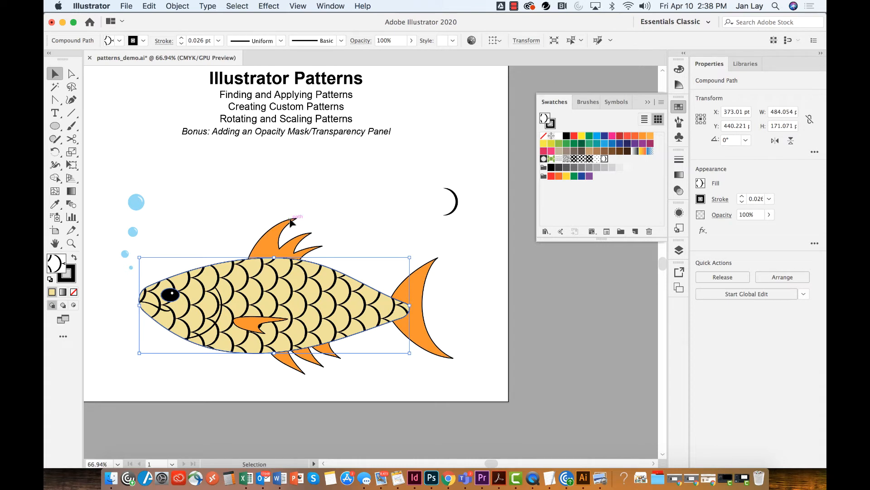
click(374, 224)
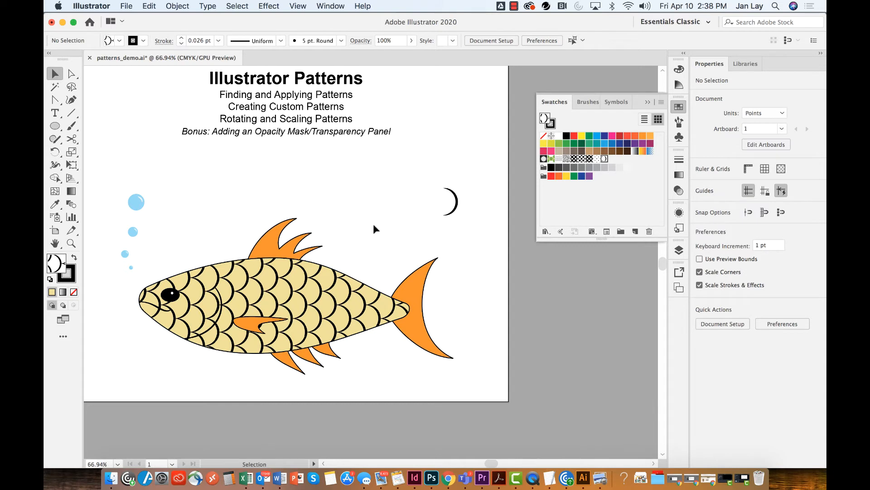
Step: Turn off Transform Objects in the Scale options, keeping Transform Patterns on, and accept the 100% scale
click(72, 152)
double_click(71, 154)
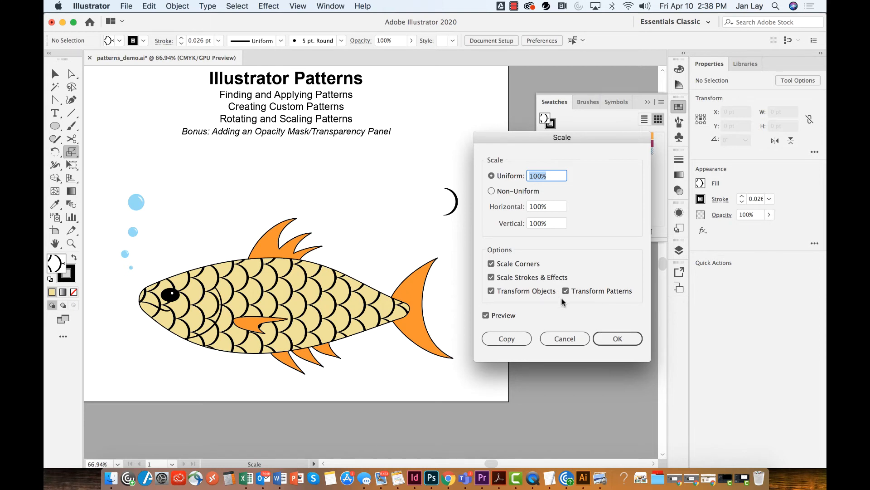
click(491, 291)
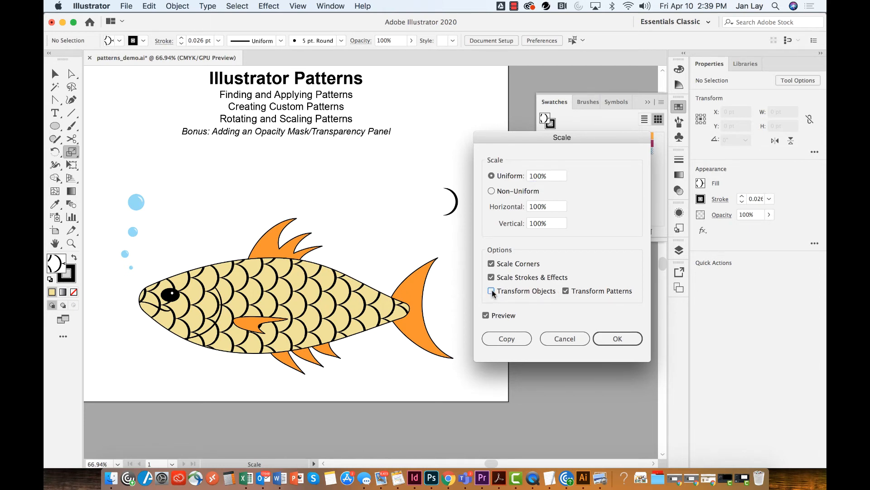
click(617, 339)
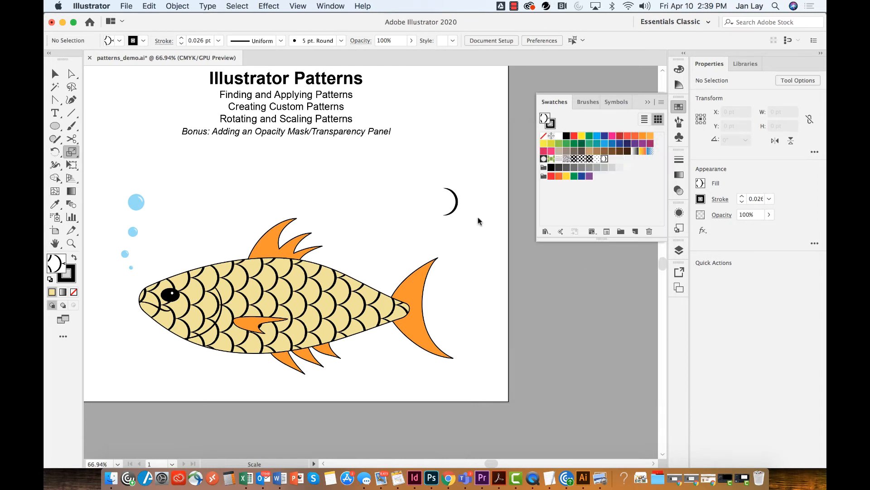
Step: Target the fish body's "pattern" path and preview a uniform 50% scale of its pattern fill only
click(679, 250)
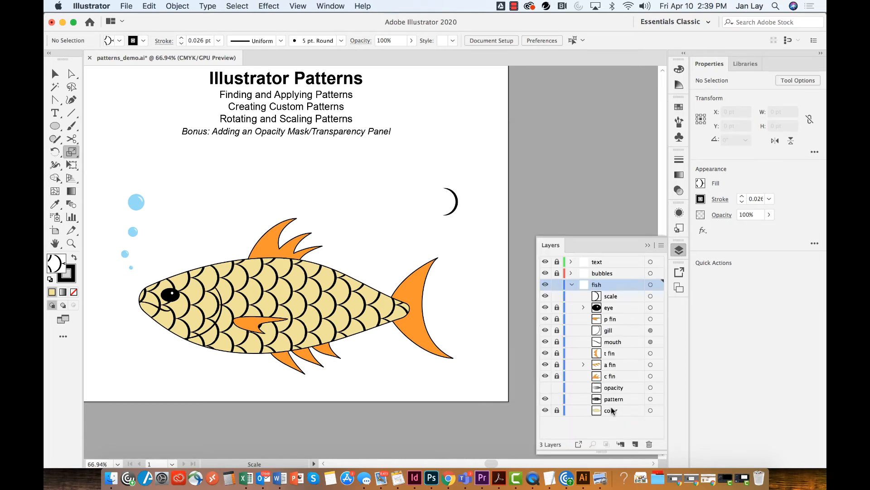
click(650, 398)
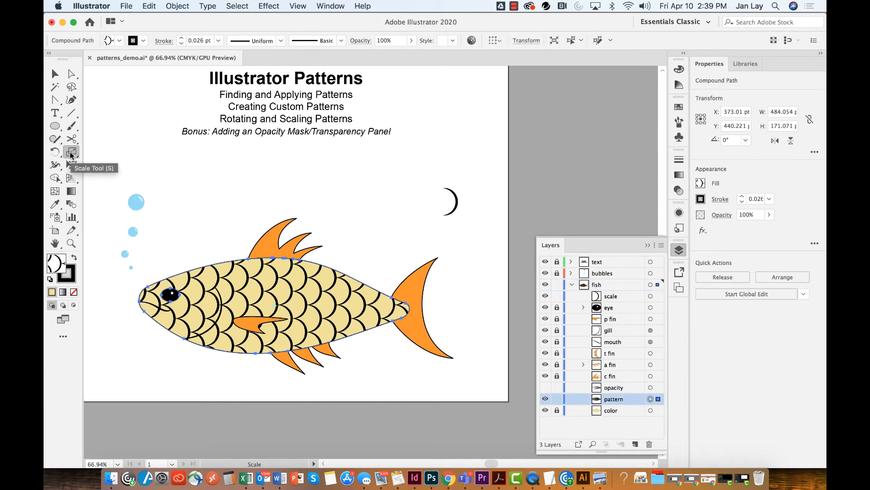
double_click(74, 153)
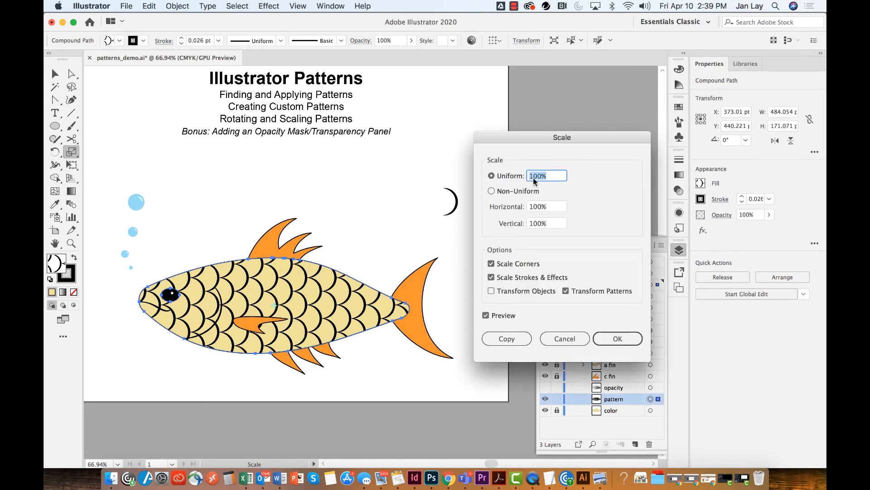
text(50)
click(485, 315)
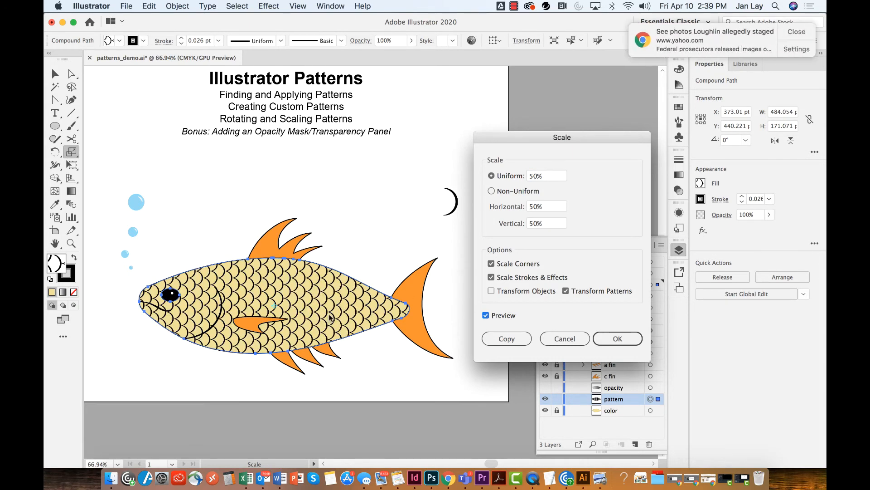
click(799, 33)
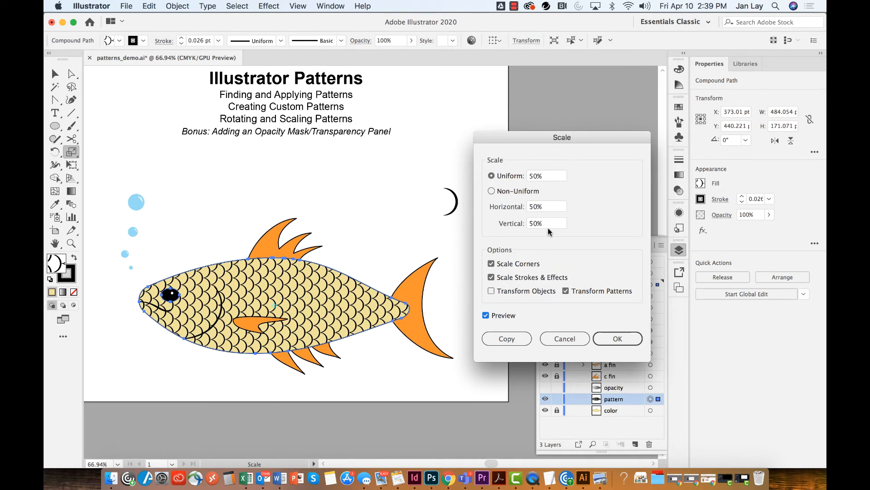
Step: Try a uniform 20% scale of the fish body's pattern fill and refresh the preview
click(532, 176)
text(2)
click(486, 315)
click(486, 315)
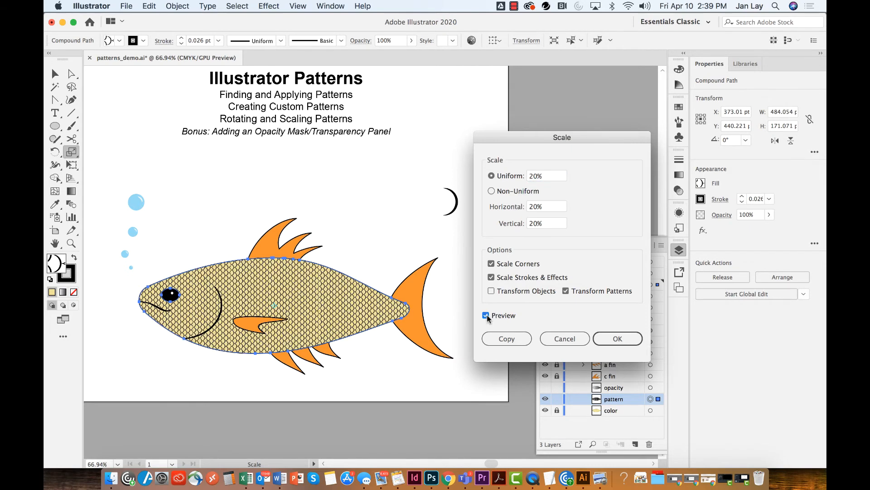
Step: Scale the fish body's pattern fill uniformly to 30%, refreshing the preview before accepting, and deselect the body
click(532, 175)
key(BackSpace)
text(3)
click(486, 315)
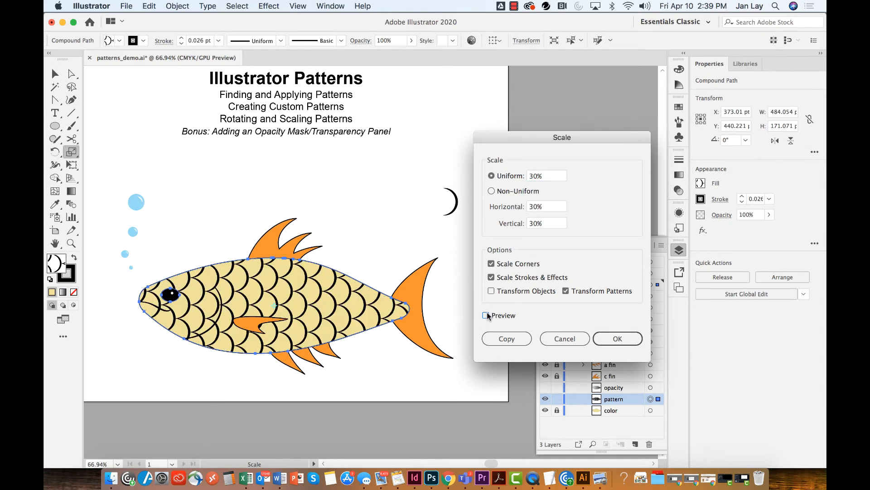
click(486, 315)
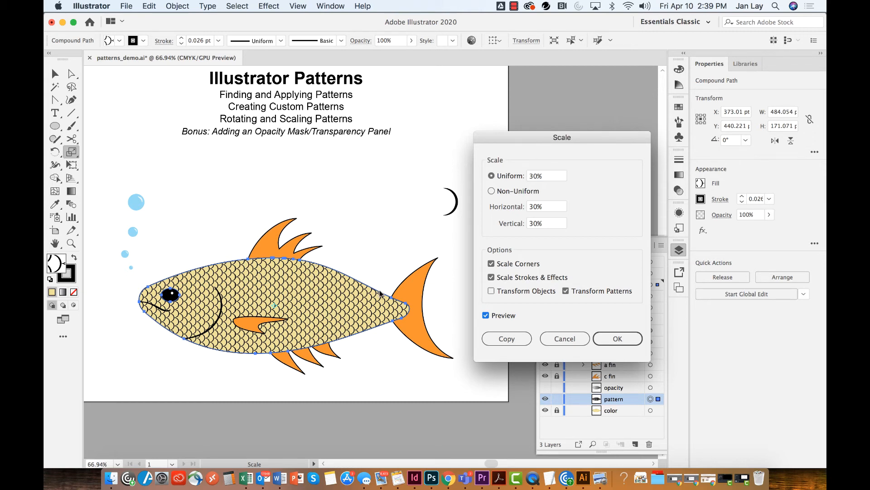
click(627, 340)
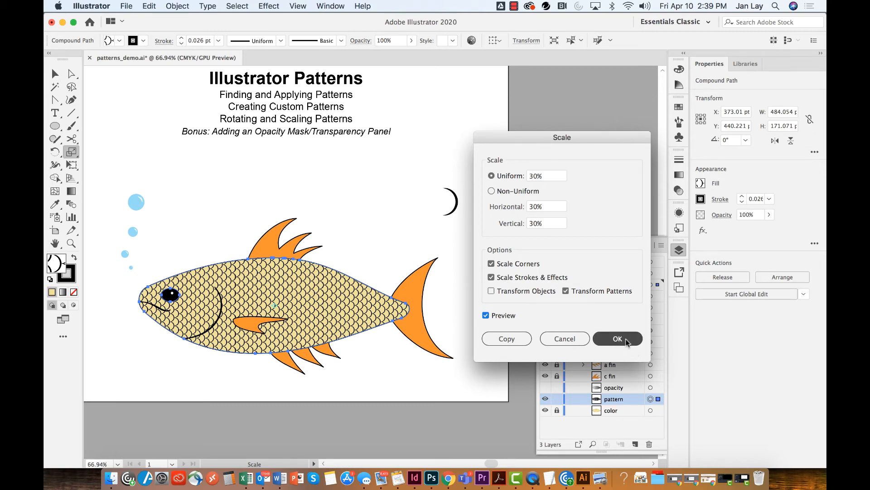
click(625, 341)
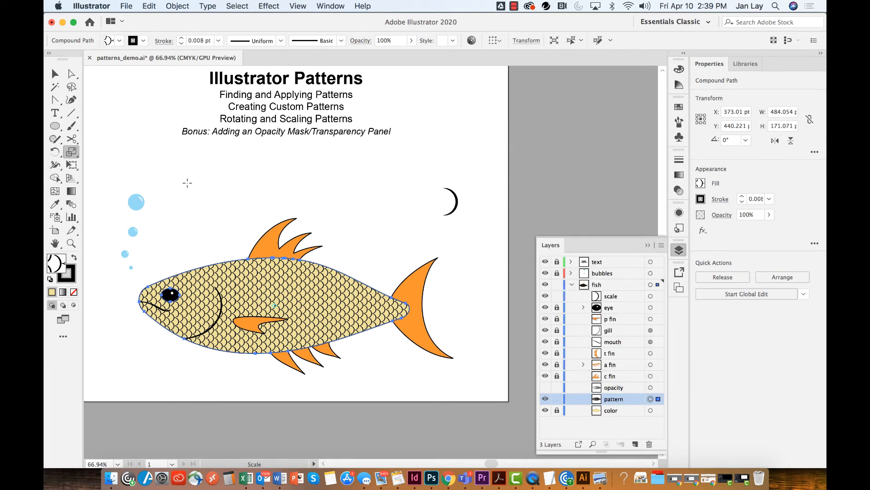
click(54, 75)
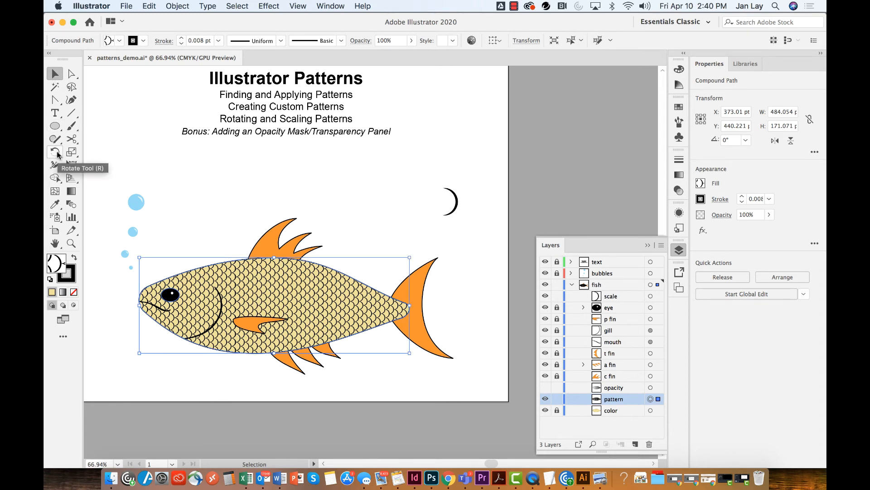
click(176, 194)
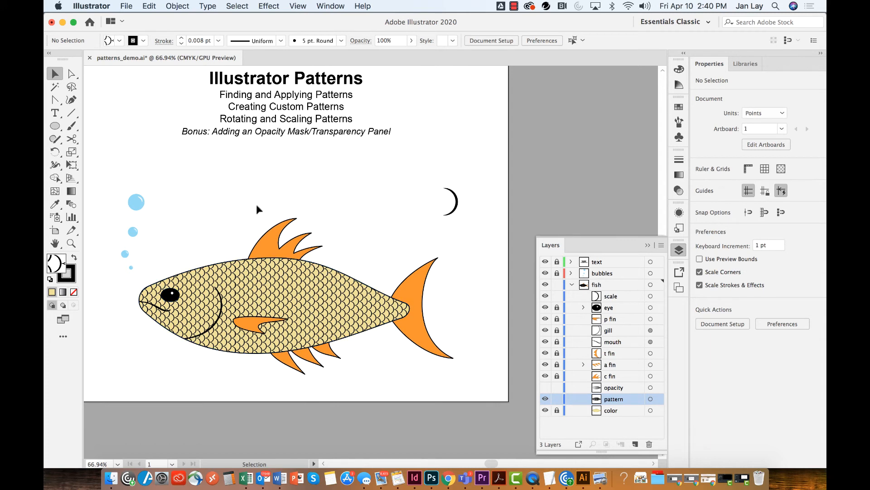
Step: Set the Rotate tool's angle to 0° with nothing selected and accept it
double_click(55, 151)
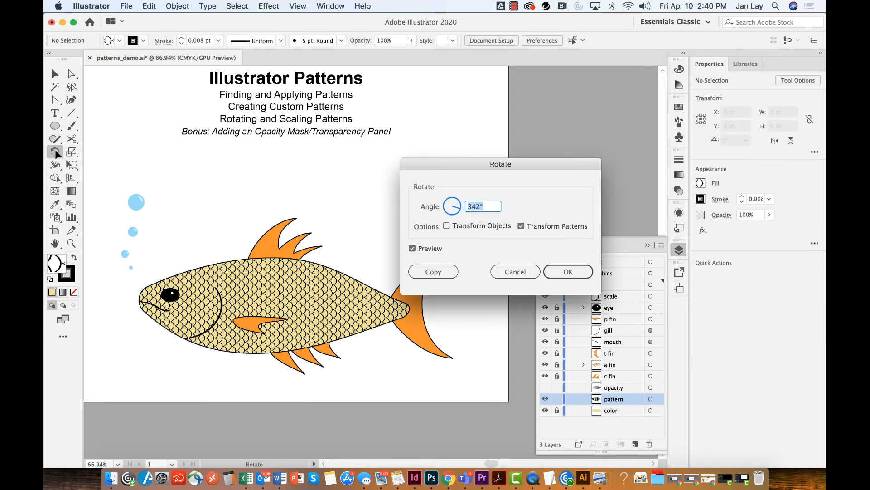
click(458, 207)
drag(458, 207, 460, 207)
text(0)
click(559, 269)
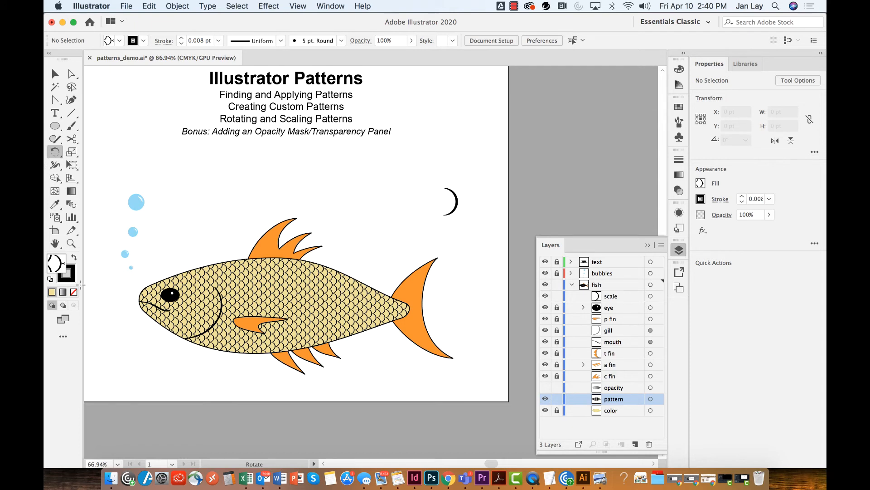
Step: Target the fish body's "pattern" path and rotate only its pattern fill by 353°, trying several angles in the preview first
click(55, 73)
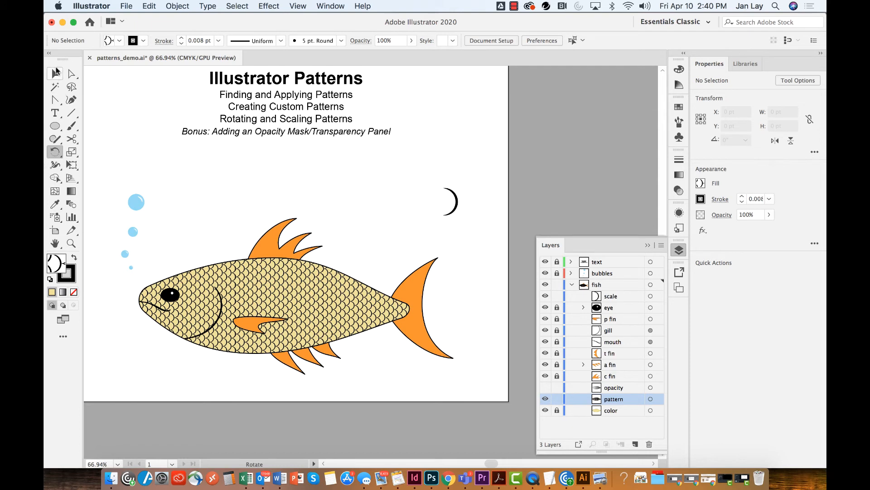
click(651, 398)
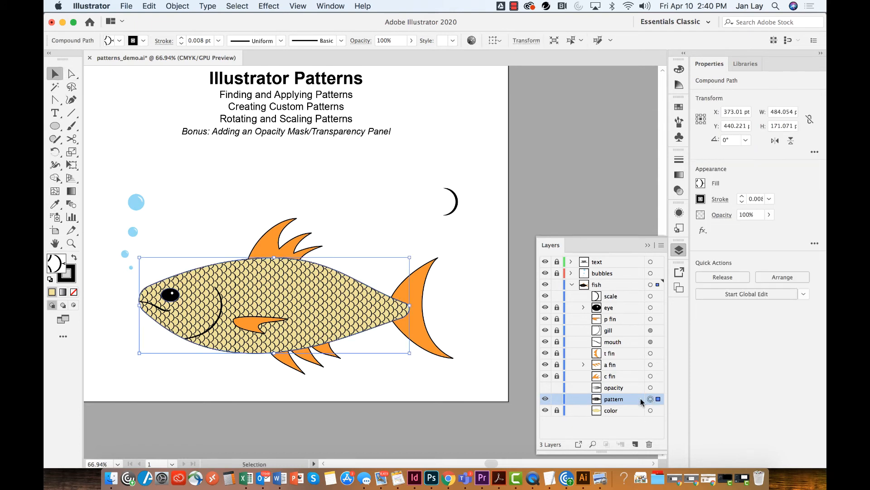
double_click(55, 152)
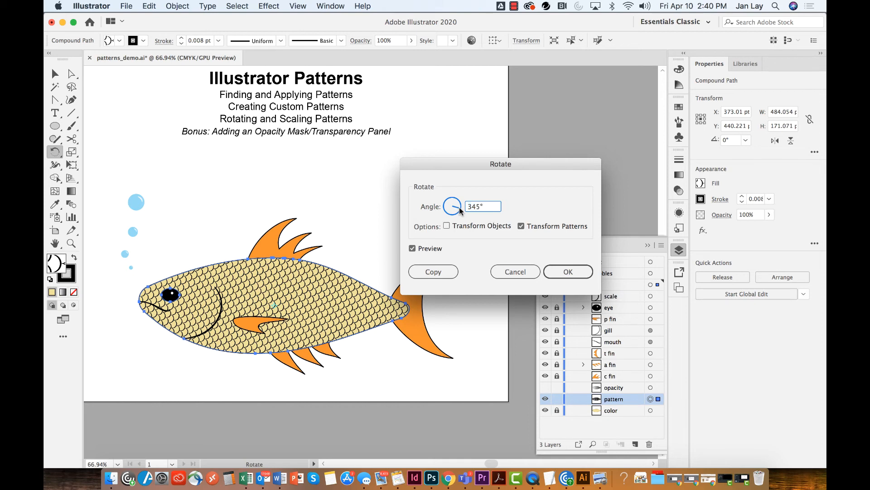
drag(459, 208, 459, 209)
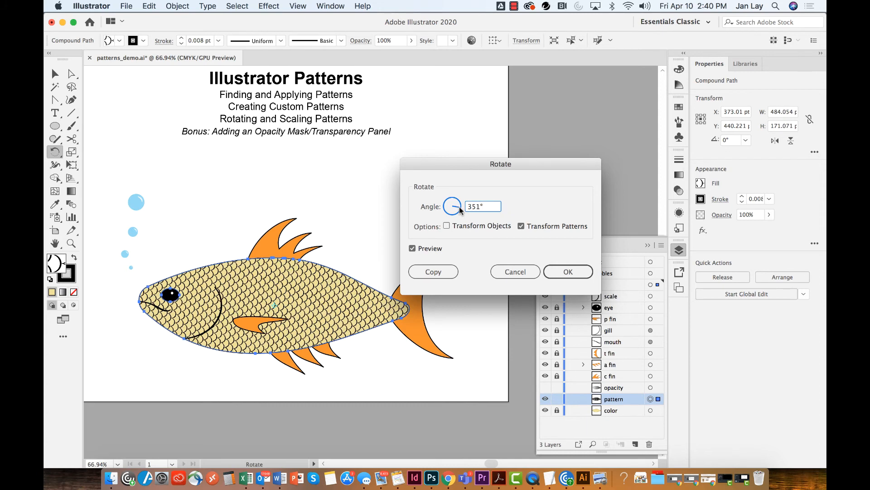
drag(459, 206, 458, 205)
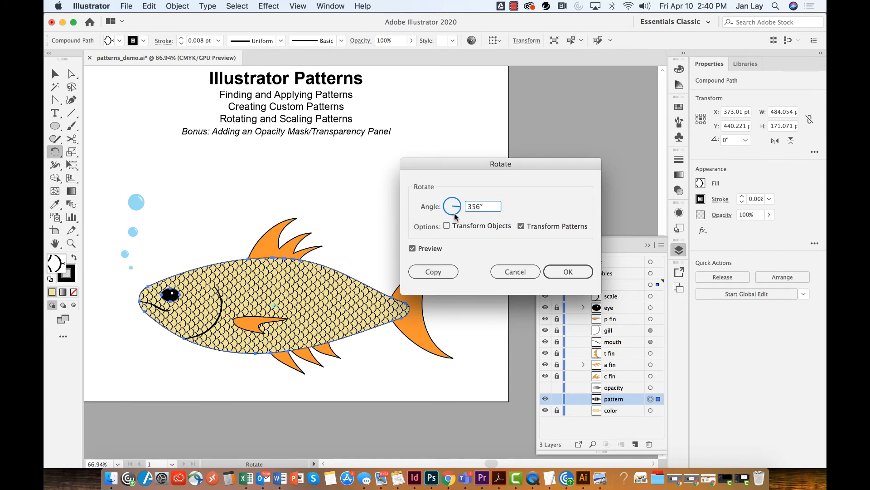
drag(459, 205, 459, 206)
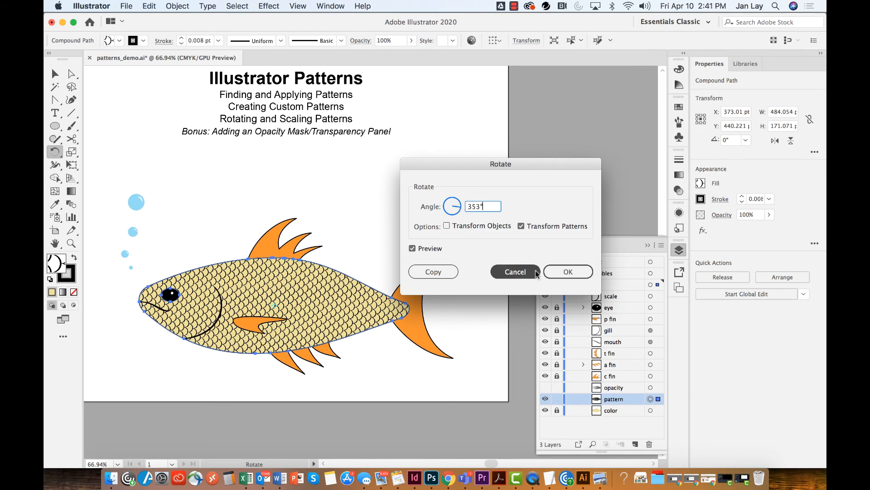
click(566, 271)
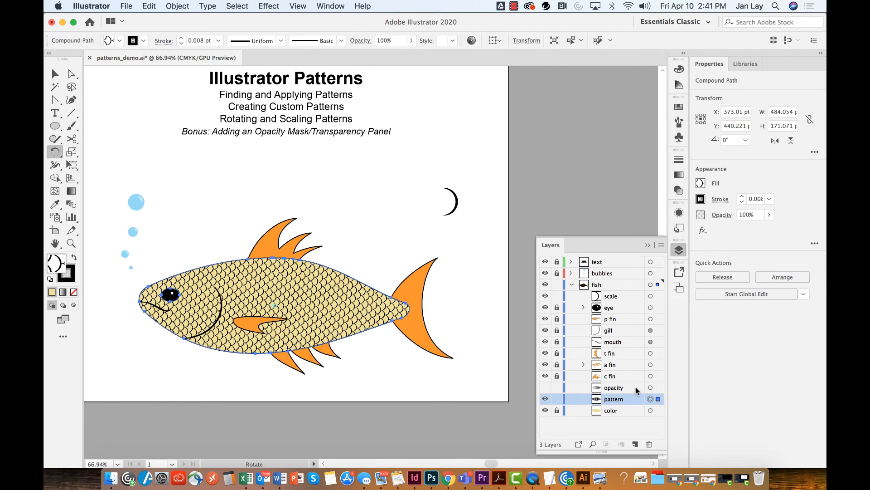
Step: Show the hidden gradient-filled "opacity" path in the fish layer and select it together with the "pattern" path
click(545, 388)
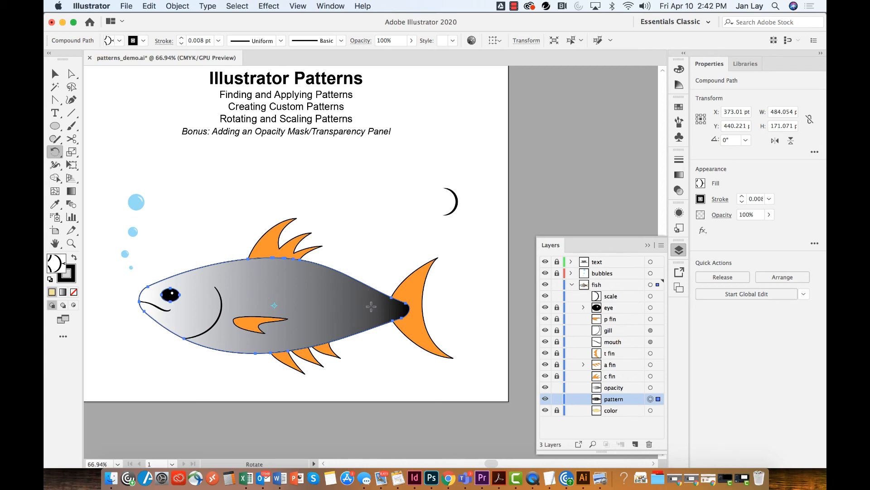
click(651, 388)
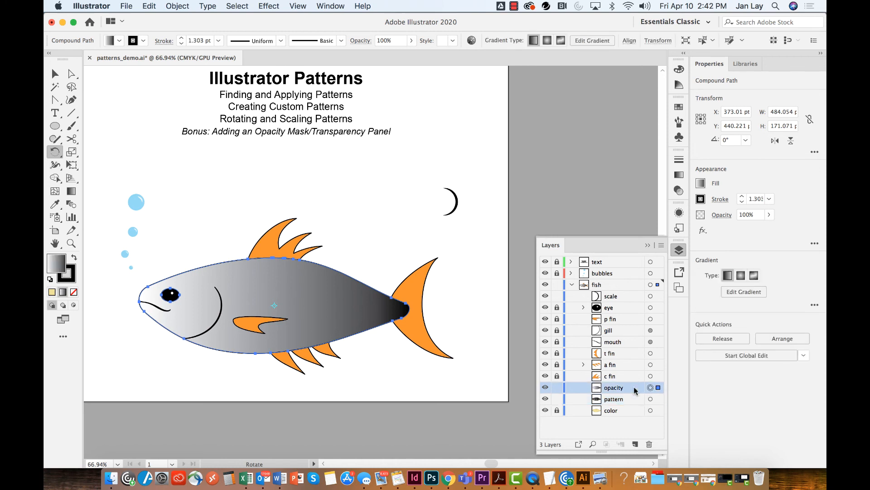
shift+click(657, 399)
shift+click(639, 401)
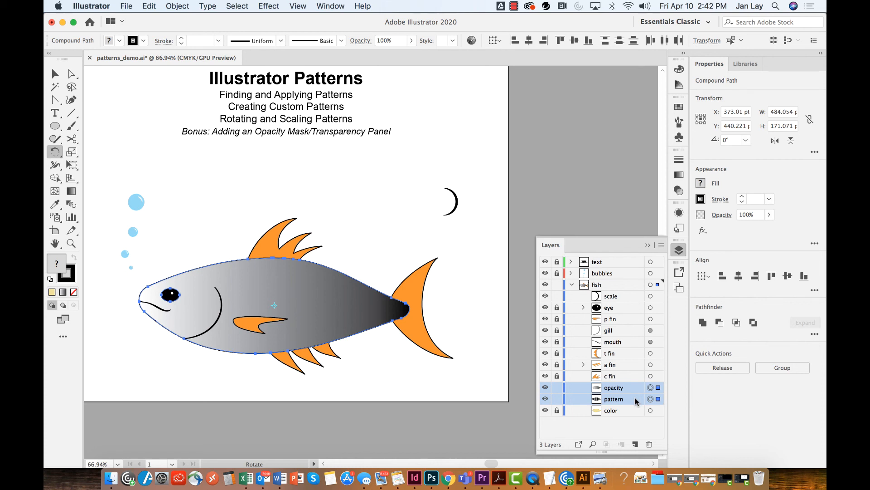
Step: Make an opacity mask from the selected "opacity" and "pattern" paths and invert the mask
click(679, 193)
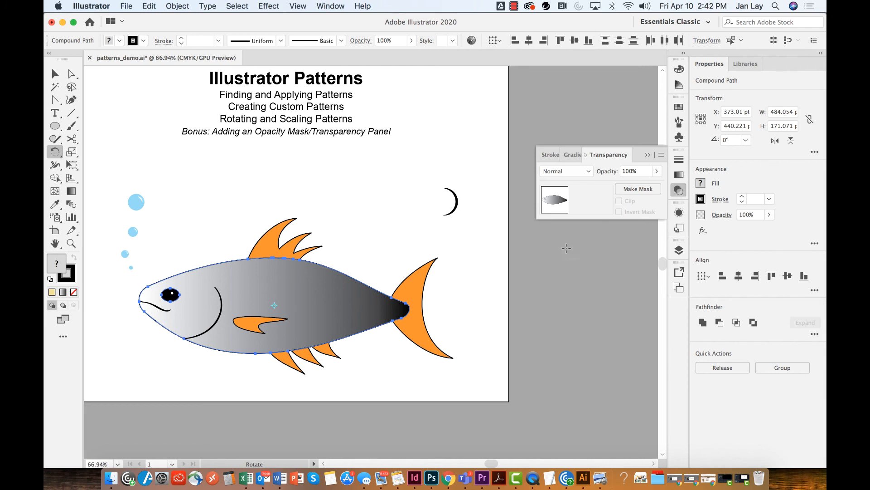
click(641, 188)
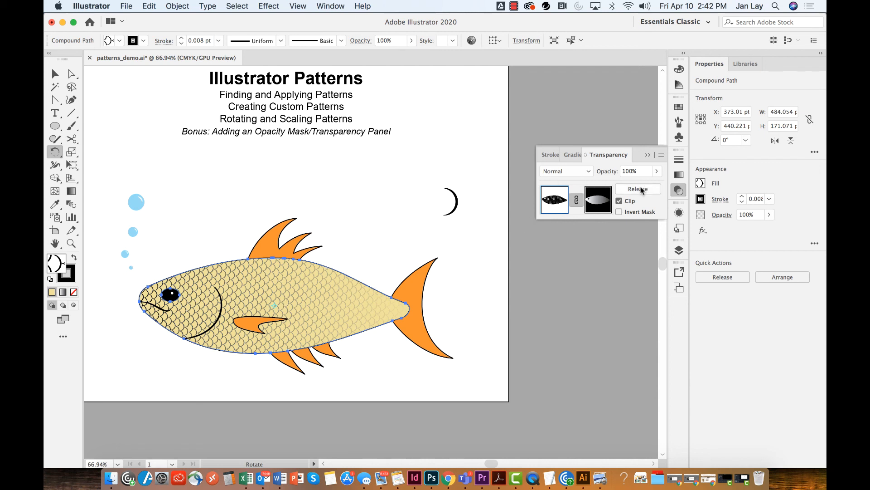
click(619, 212)
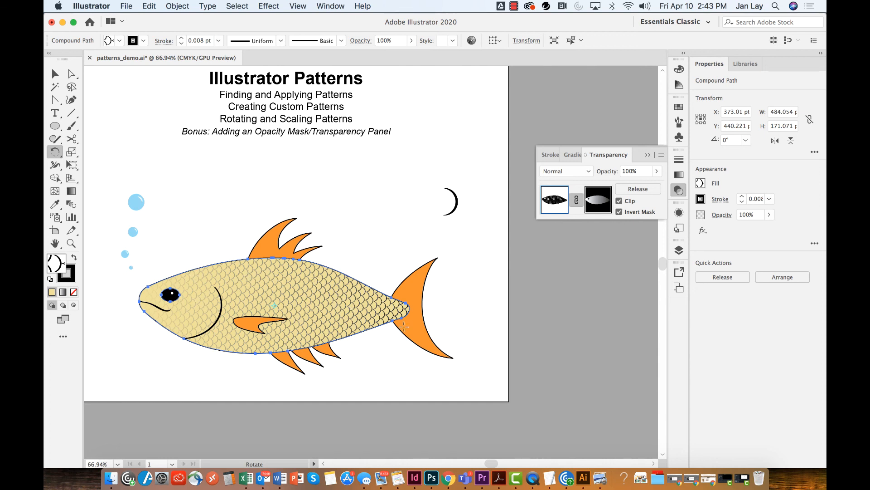
Step: Move the scale arc symbol above the tail up and right to about X 713 pt, Y 216 pt, and deselect it
key(v)
click(455, 210)
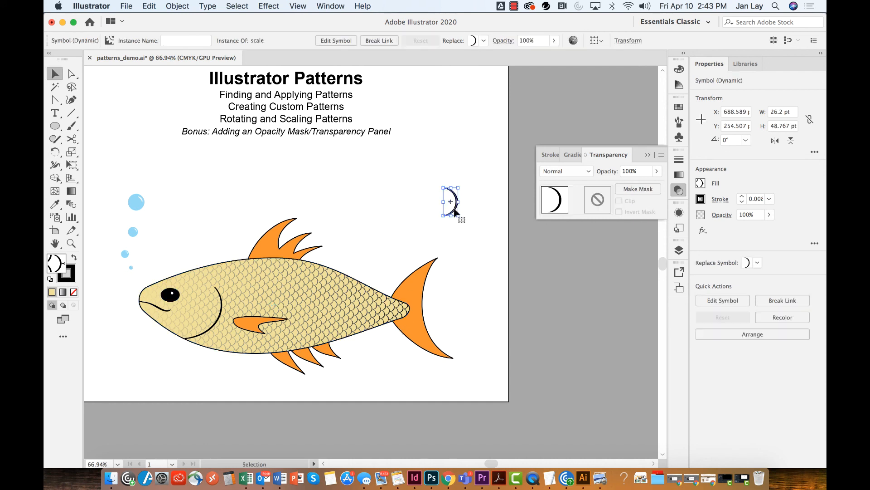
drag(454, 210, 468, 188)
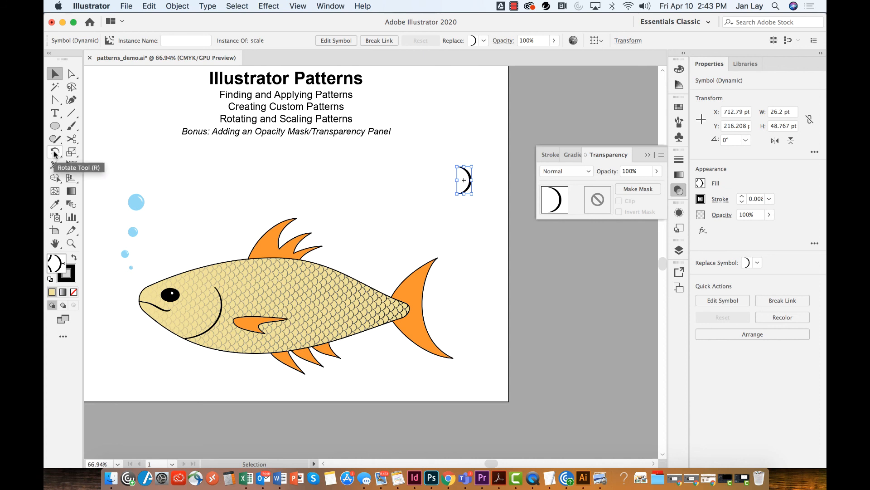
click(360, 231)
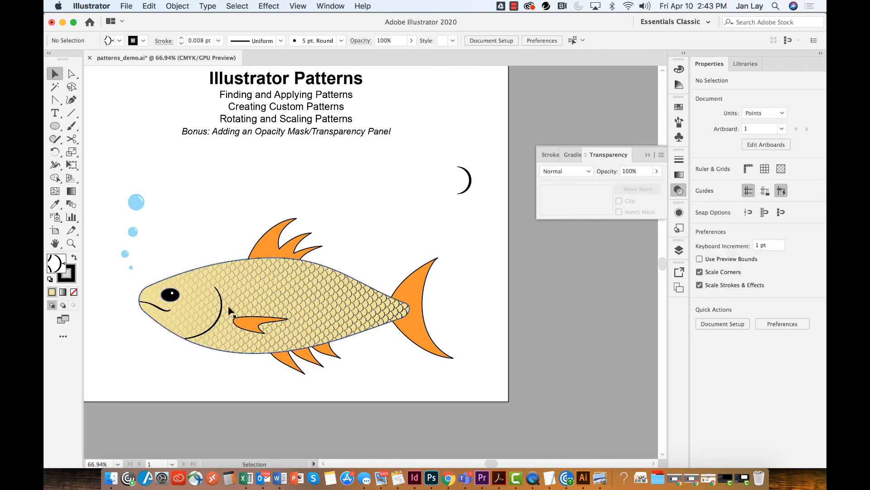